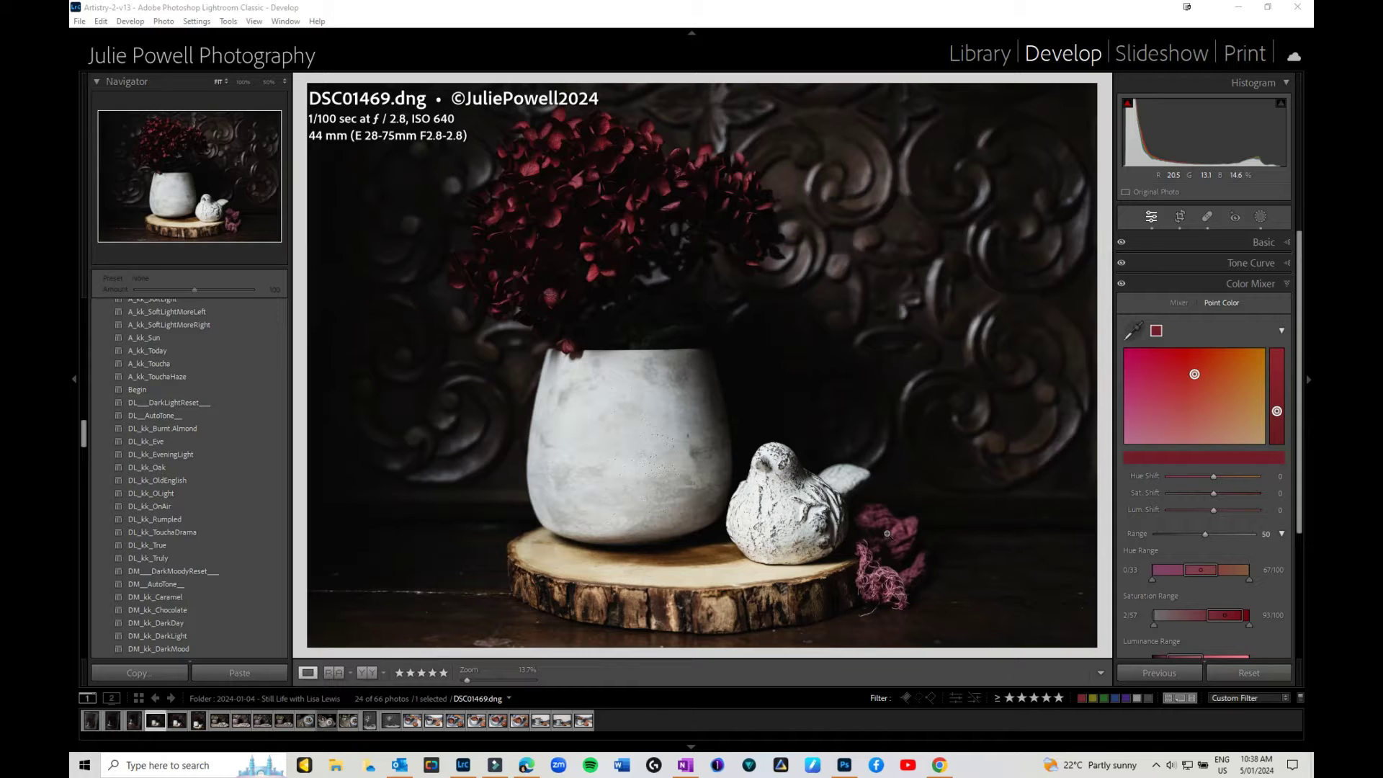
Sample the pink cloth beside the bird as a new point colour and set its Lum. Shift to 14
{"action": "left_click", "coordinate": [1133, 333]}
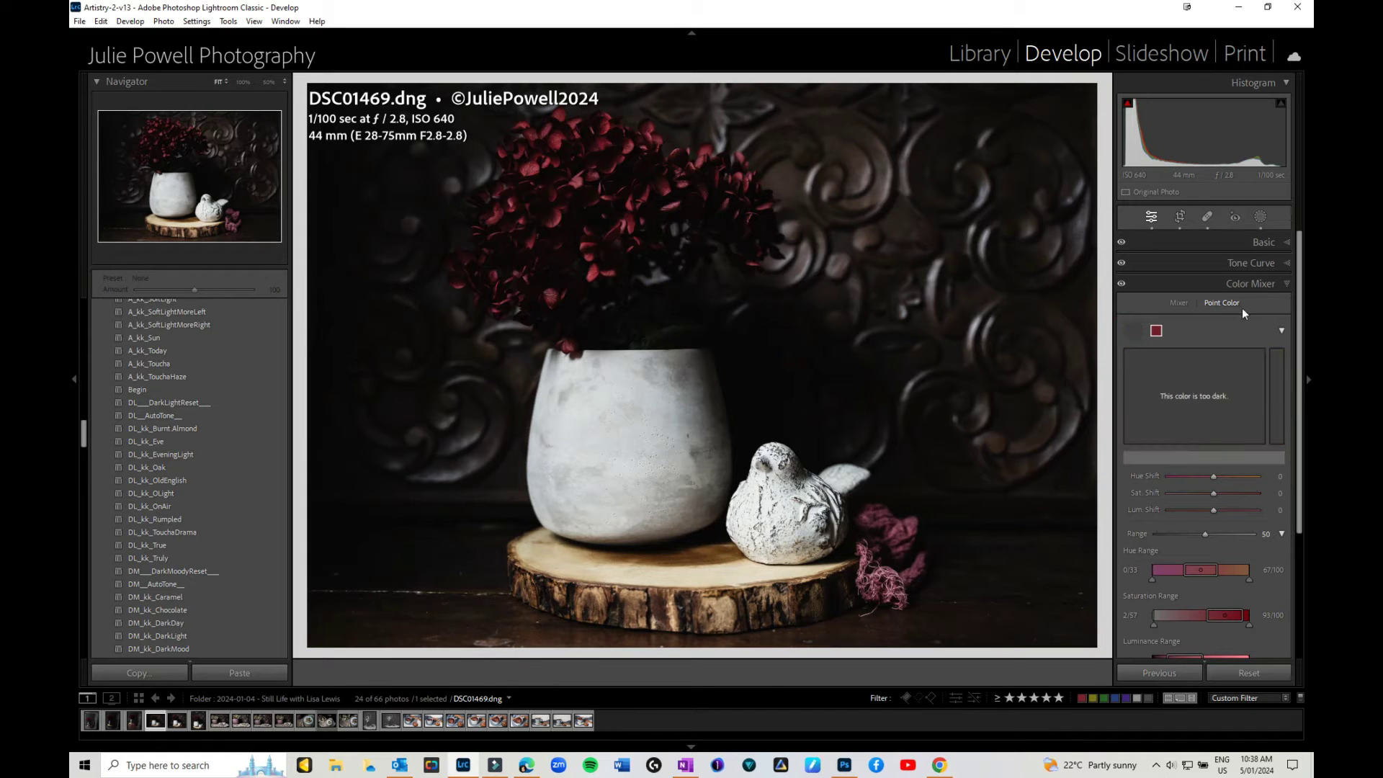
{"action": "left_click", "coordinate": [939, 635]}
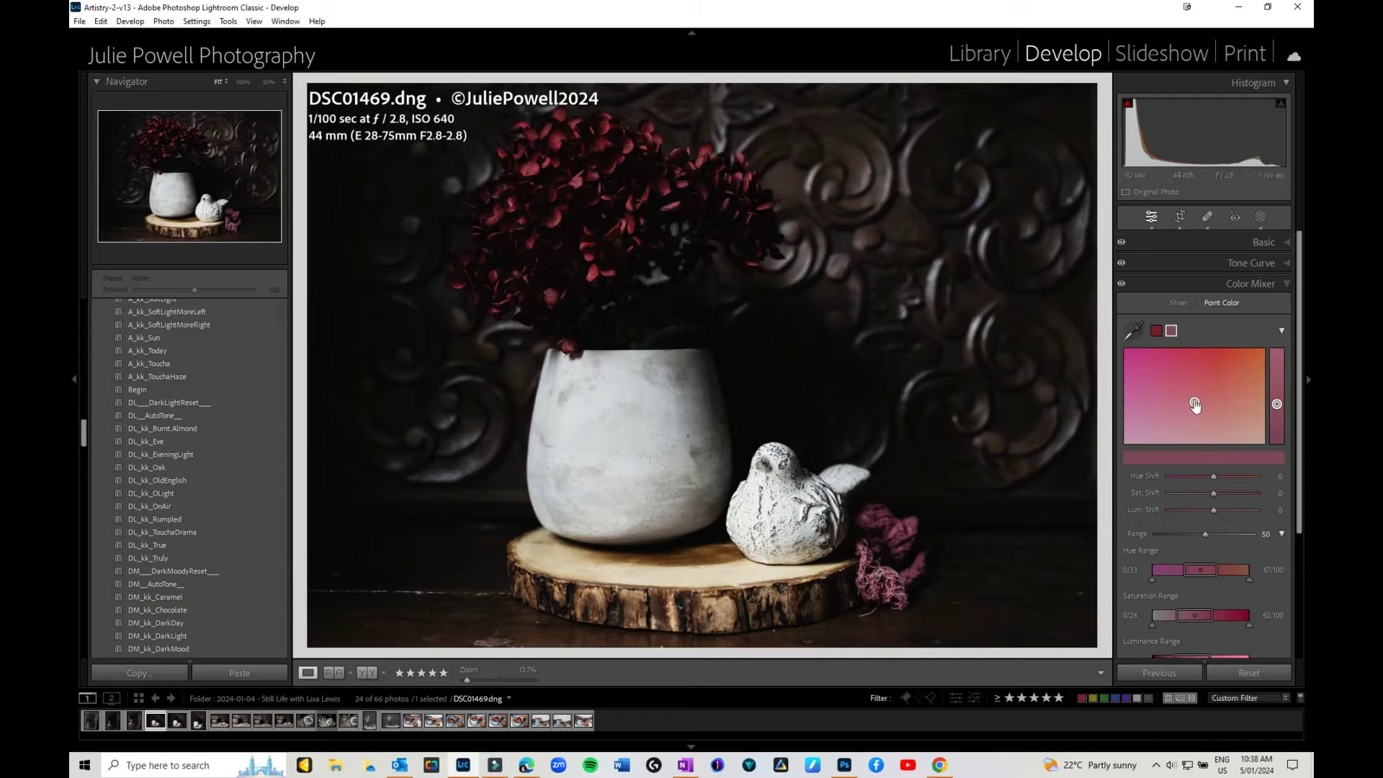
{"action": "mouse_move", "coordinate": [1275, 404]}
{"action": "left_mouse_down"}
{"action": "mouse_move", "coordinate": [1274, 440]}
{"action": "mouse_move", "coordinate": [1272, 371]}
{"action": "mouse_move", "coordinate": [1275, 430]}
{"action": "mouse_move", "coordinate": [1276, 398]}
{"action": "left_mouse_up"}
Revert to the 'Hide Mask 3' history state to undo the point colour edit, then open Masking
{"action": "left_click", "coordinate": [1121, 284]}
{"action": "scroll", "coordinate": [201, 536], "scroll_direction": "down", "scroll_amount": 10}
{"action": "scroll", "coordinate": [201, 538], "scroll_direction": "down", "scroll_amount": 15}
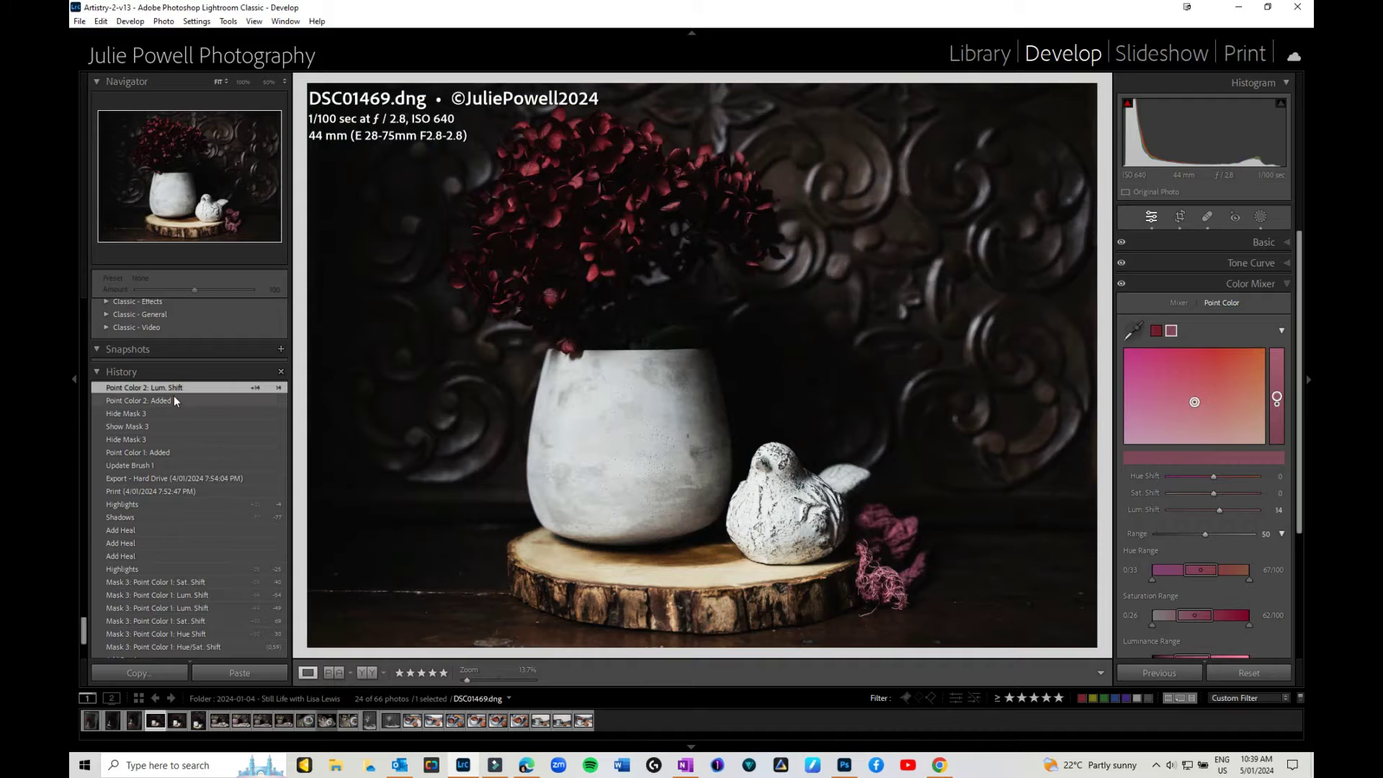
{"action": "left_click", "coordinate": [159, 412]}
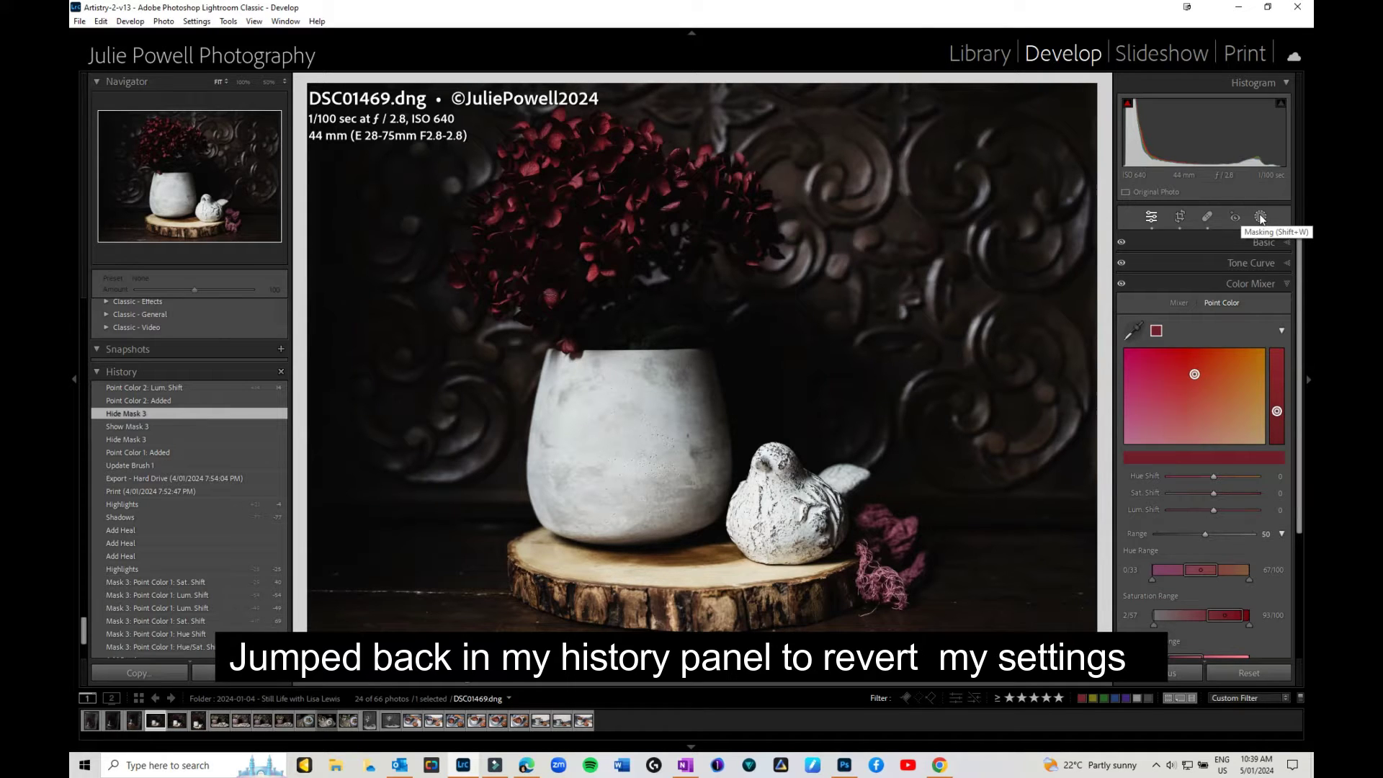
{"action": "left_click", "coordinate": [1261, 218]}
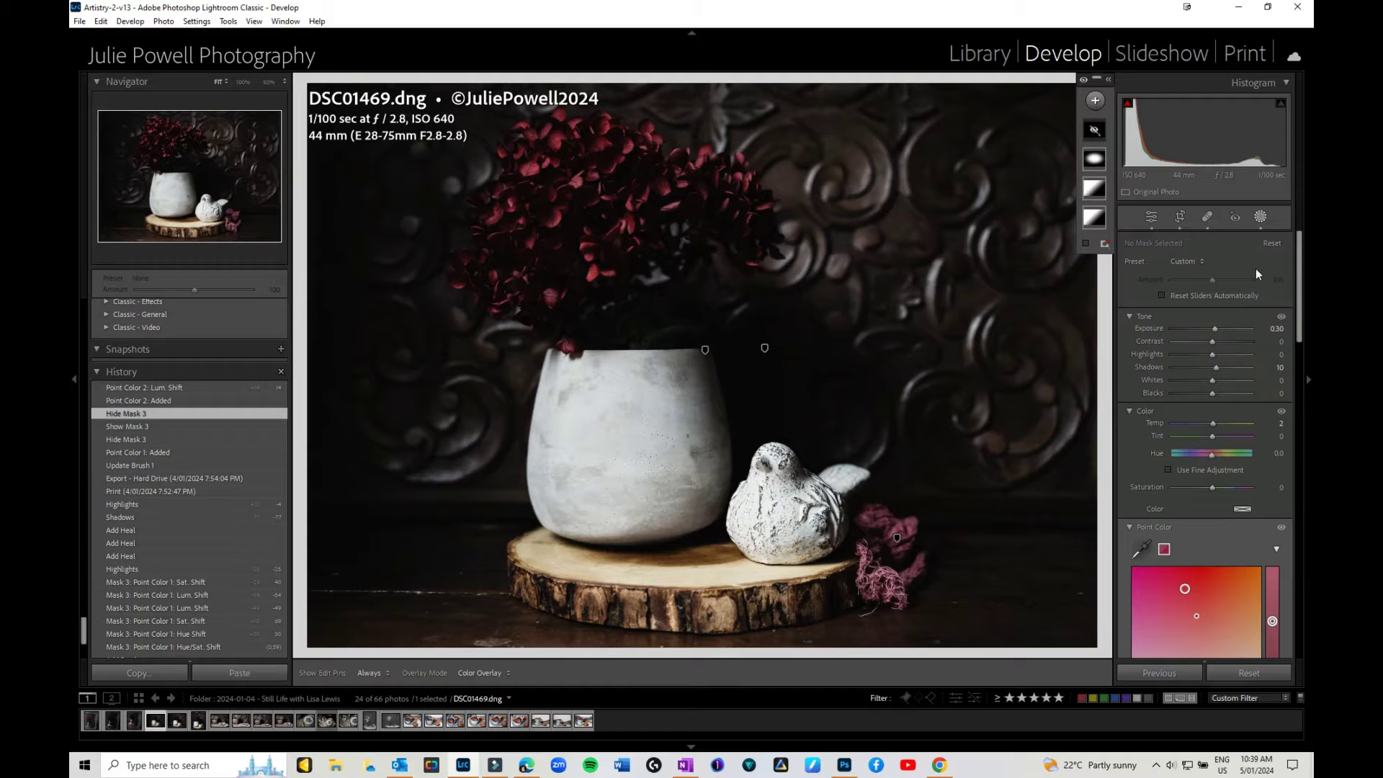
Select the existing Mask 3 so its Brush 1 component and brush settings show
{"action": "left_click", "coordinate": [1261, 218]}
{"action": "left_click", "coordinate": [1264, 216]}
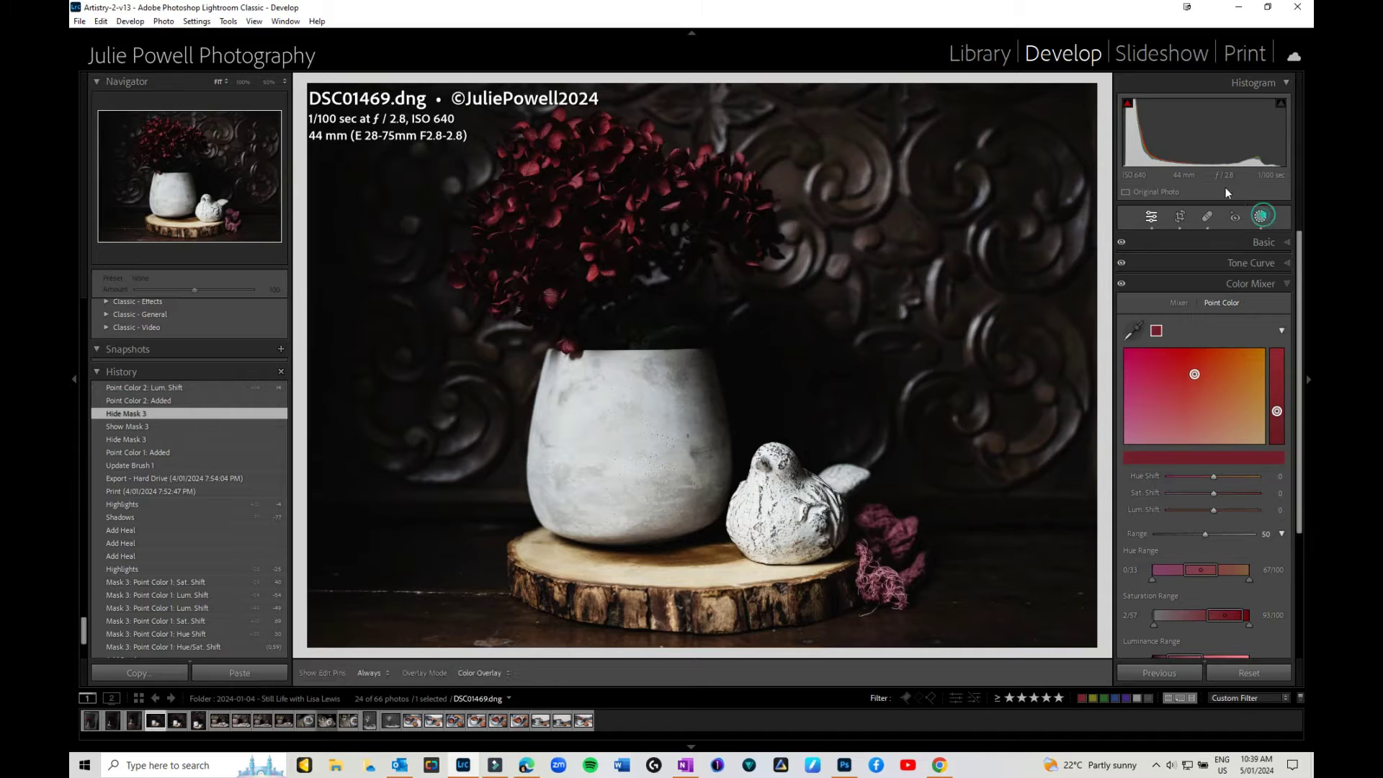
{"action": "left_click", "coordinate": [1108, 83]}
{"action": "left_click", "coordinate": [994, 102]}
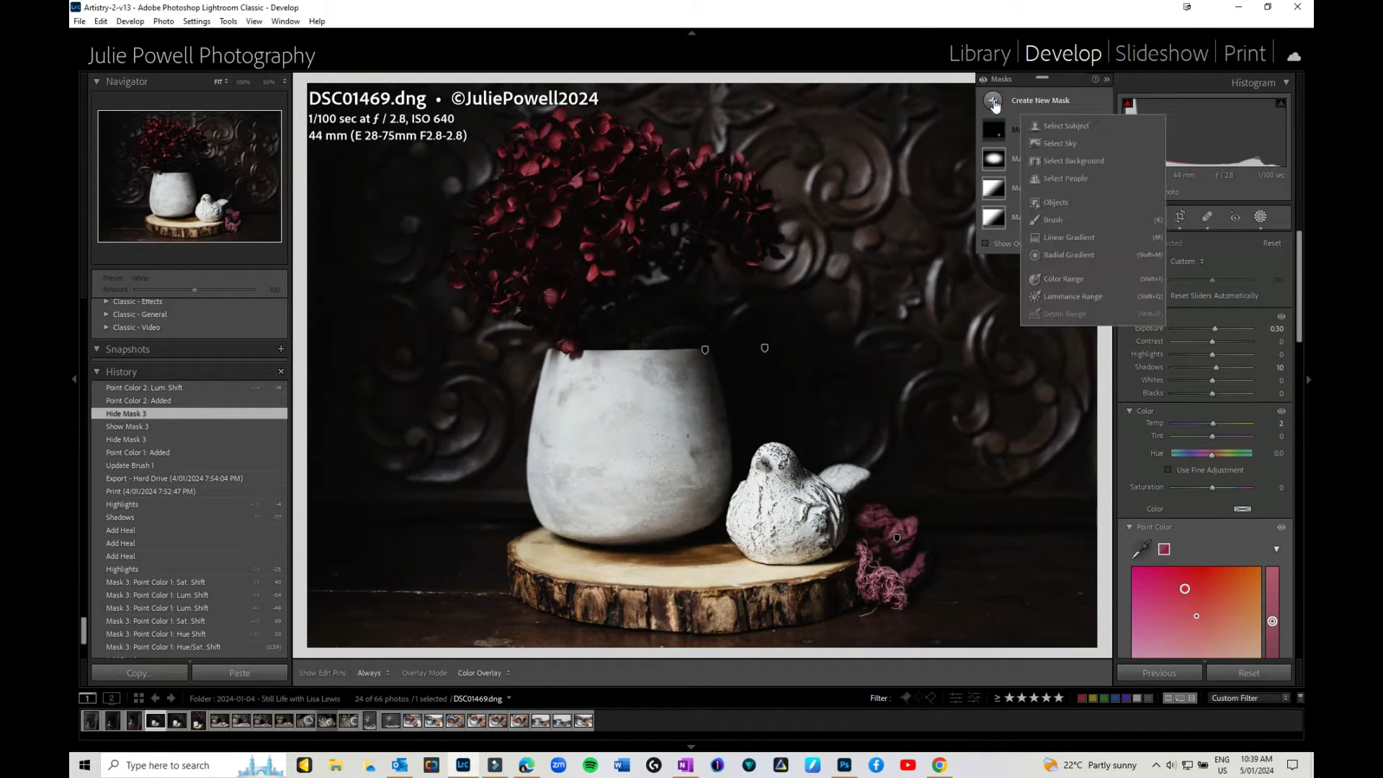
{"action": "left_click", "coordinate": [1049, 219]}
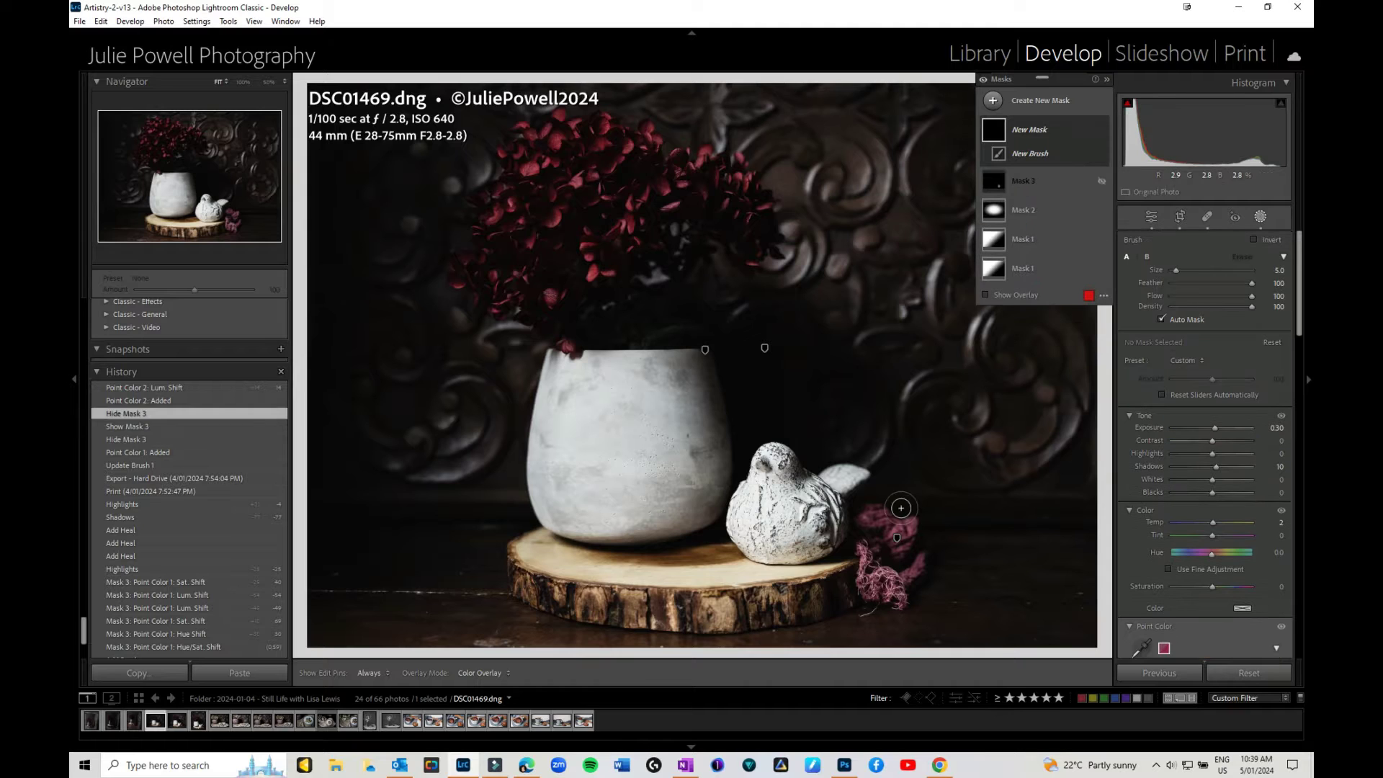
{"action": "left_click", "coordinate": [1101, 181]}
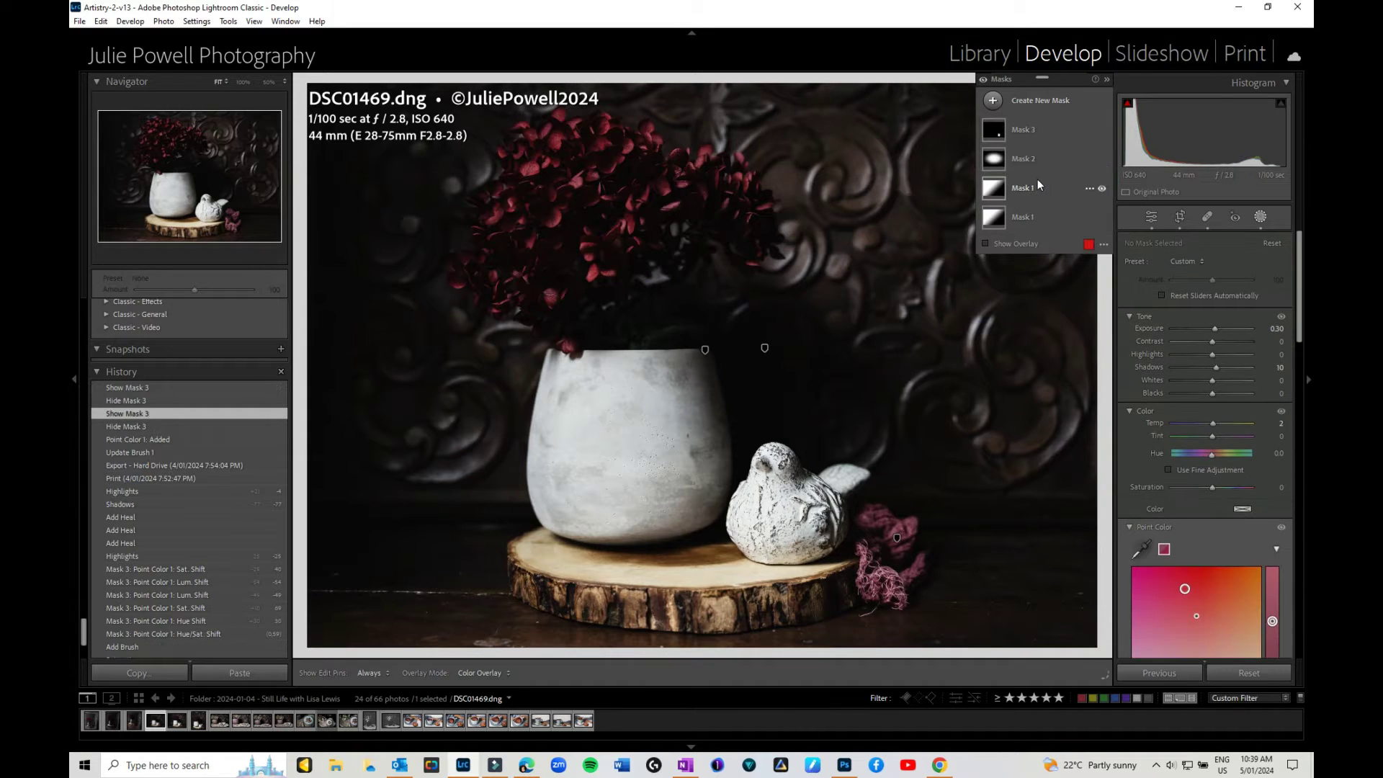
{"action": "left_click", "coordinate": [1022, 133]}
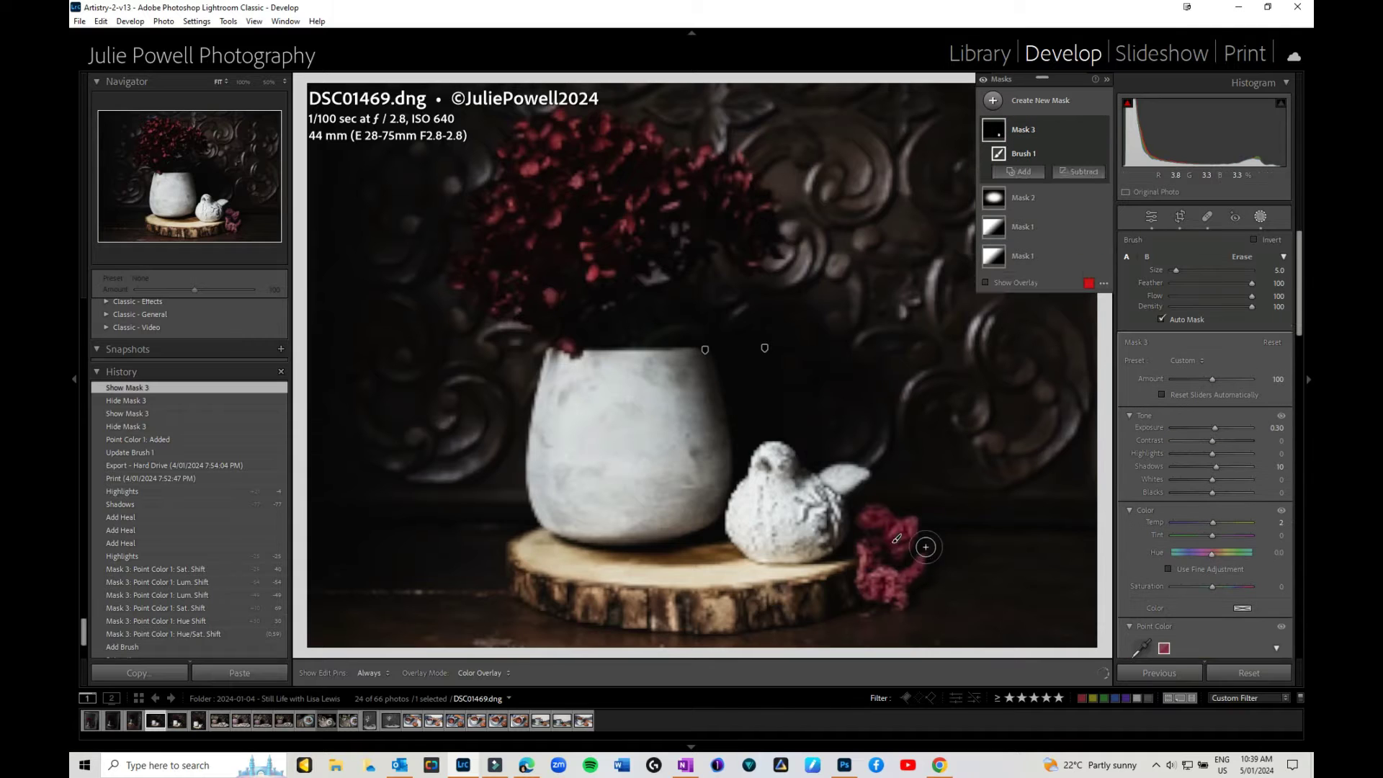
{"action": "left_click", "coordinate": [985, 283]}
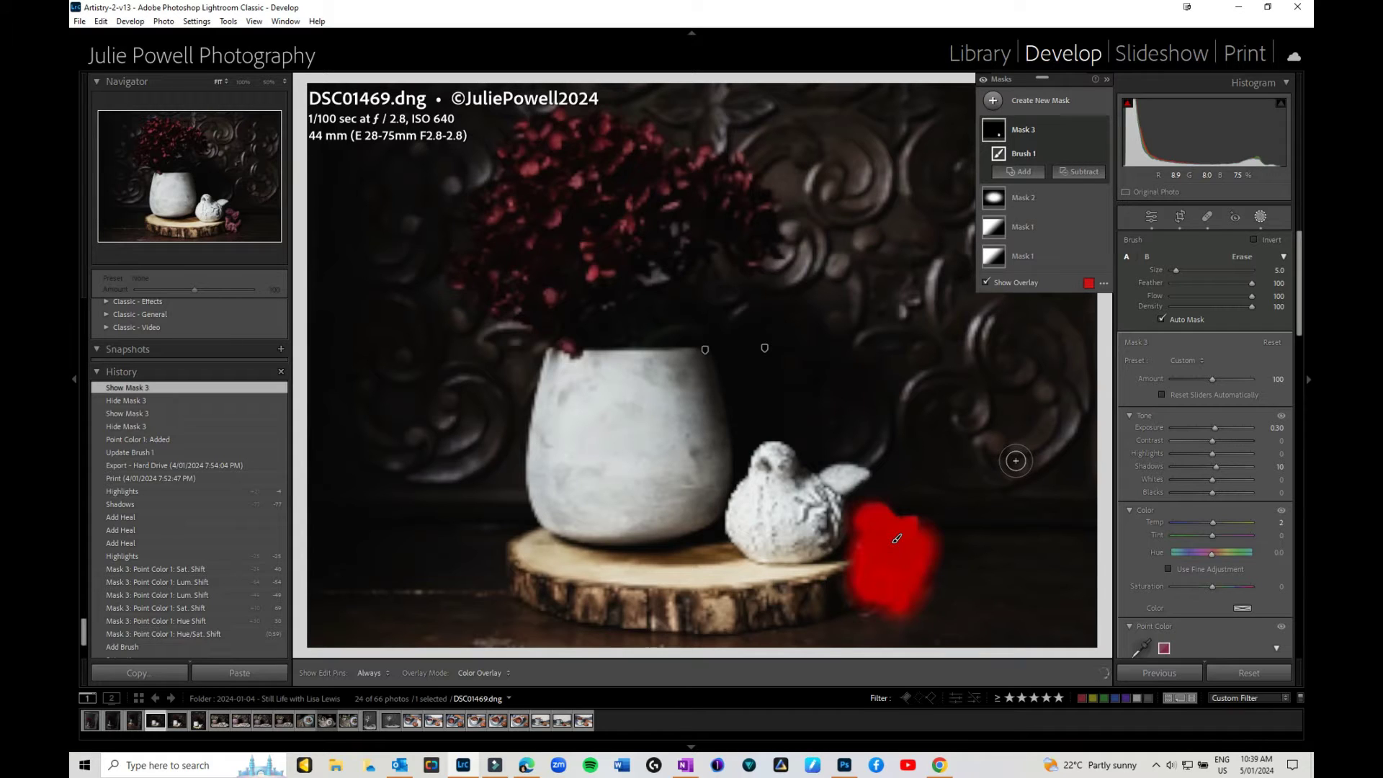
{"action": "left_click", "coordinate": [984, 282]}
{"action": "left_click_drag", "start_coordinate": [1301, 281], "coordinate": [1254, 350]}
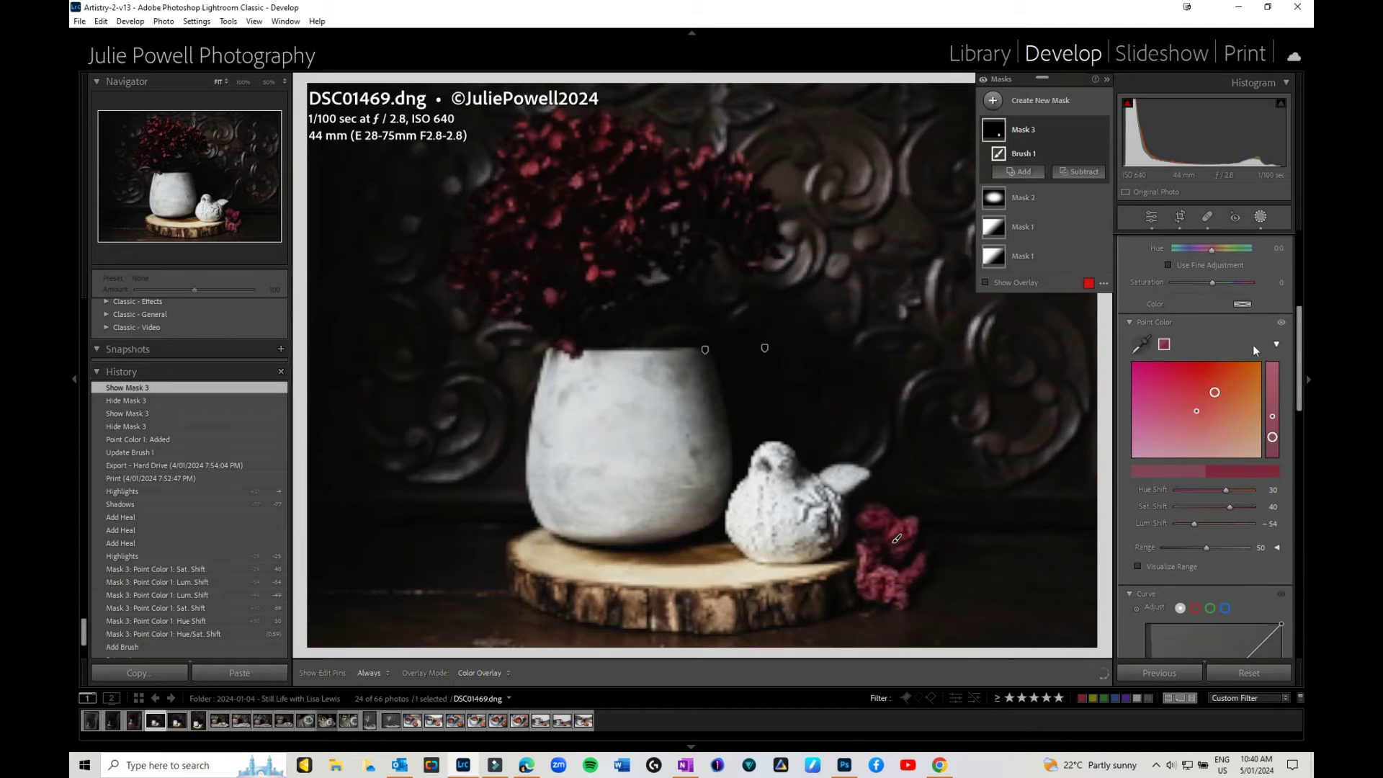
Sample the pink cloth as a point colour inside Mask 3 and turn on Visualize Range
{"action": "left_click", "coordinate": [1142, 347]}
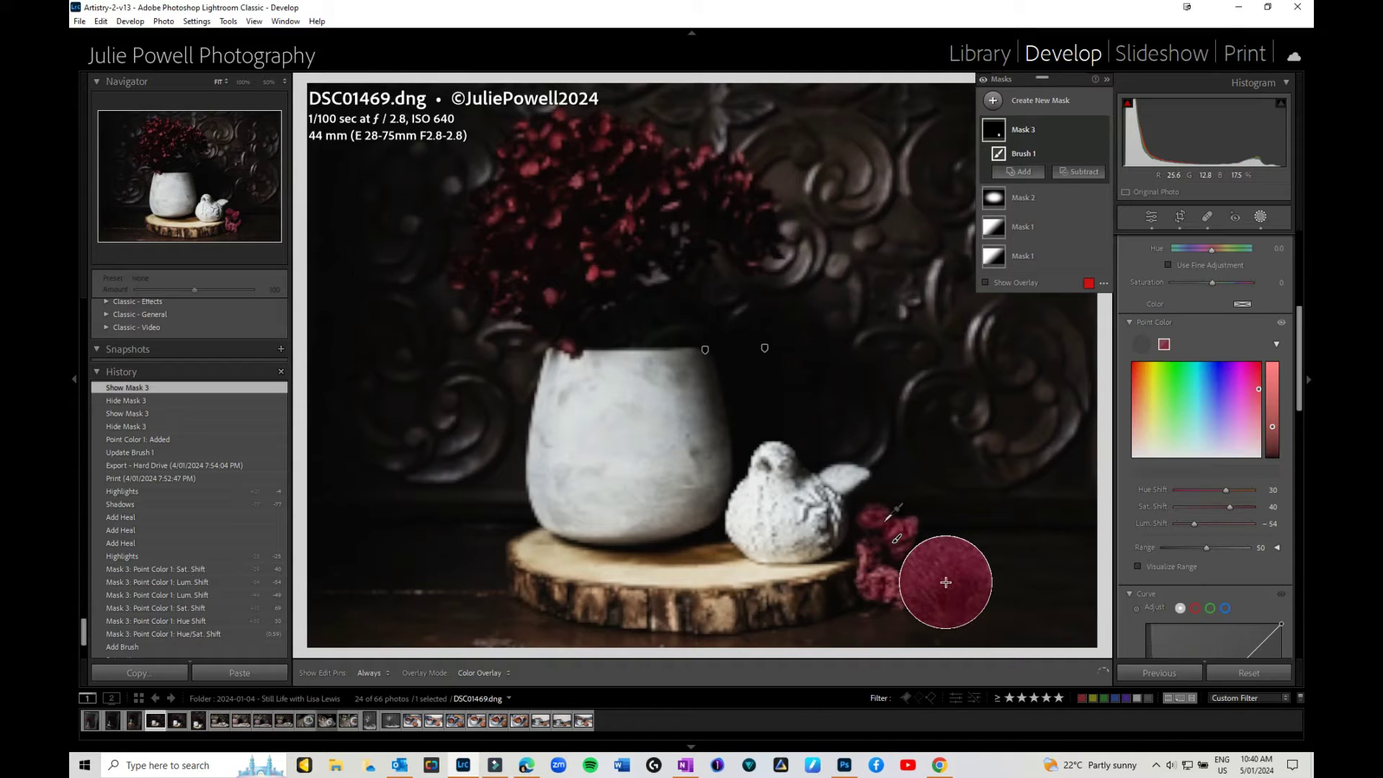
{"action": "left_click", "coordinate": [902, 518]}
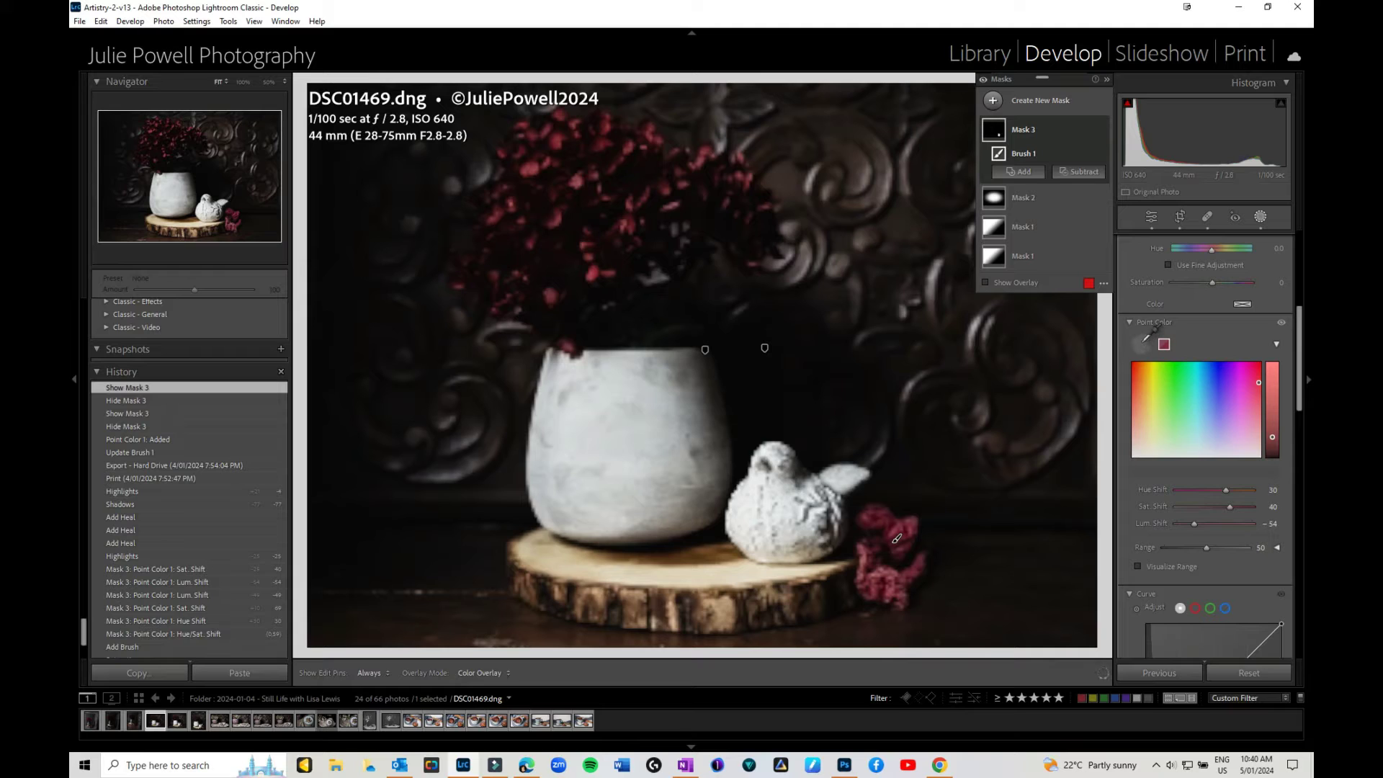
{"action": "scroll", "coordinate": [1237, 520], "scroll_direction": "down", "scroll_amount": 3}
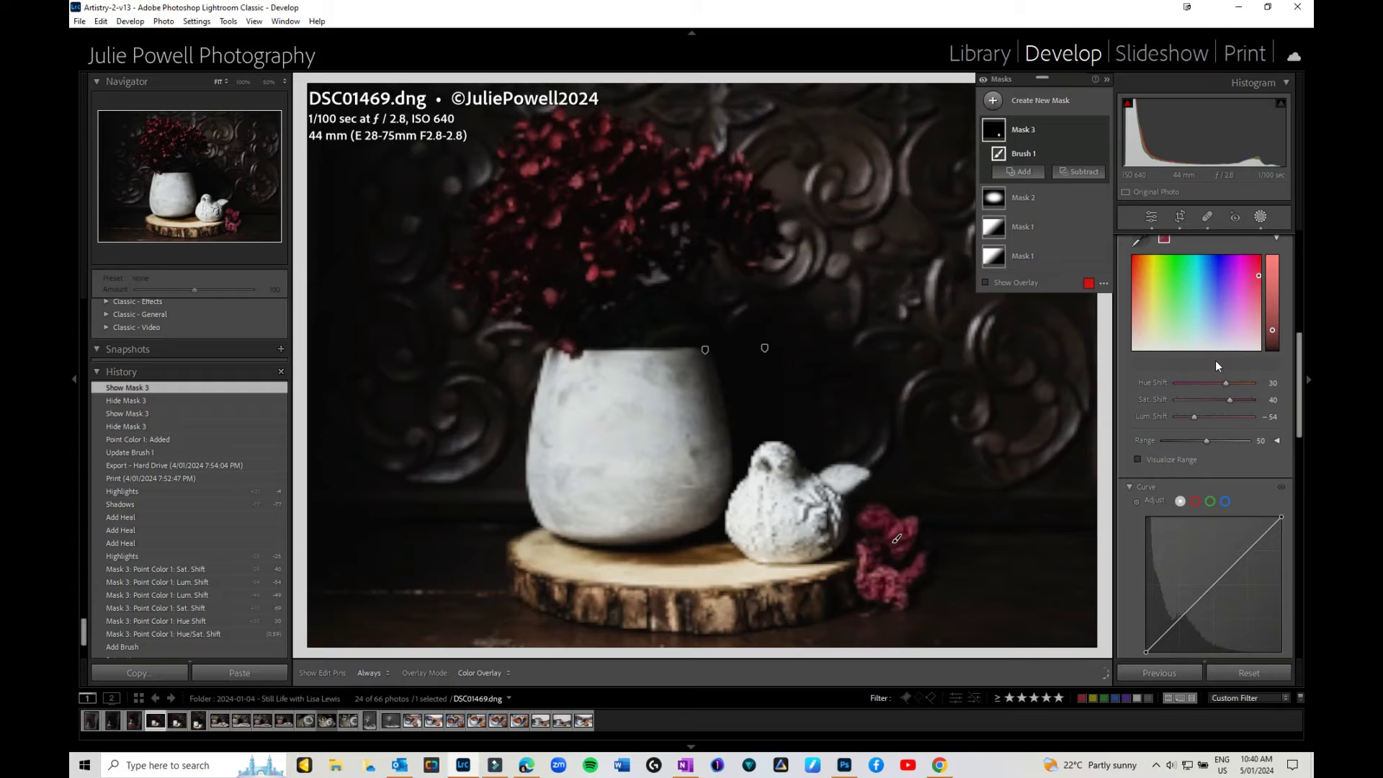
{"action": "left_click", "coordinate": [1137, 460]}
{"action": "scroll", "coordinate": [1295, 390], "scroll_direction": "down", "scroll_amount": 2}
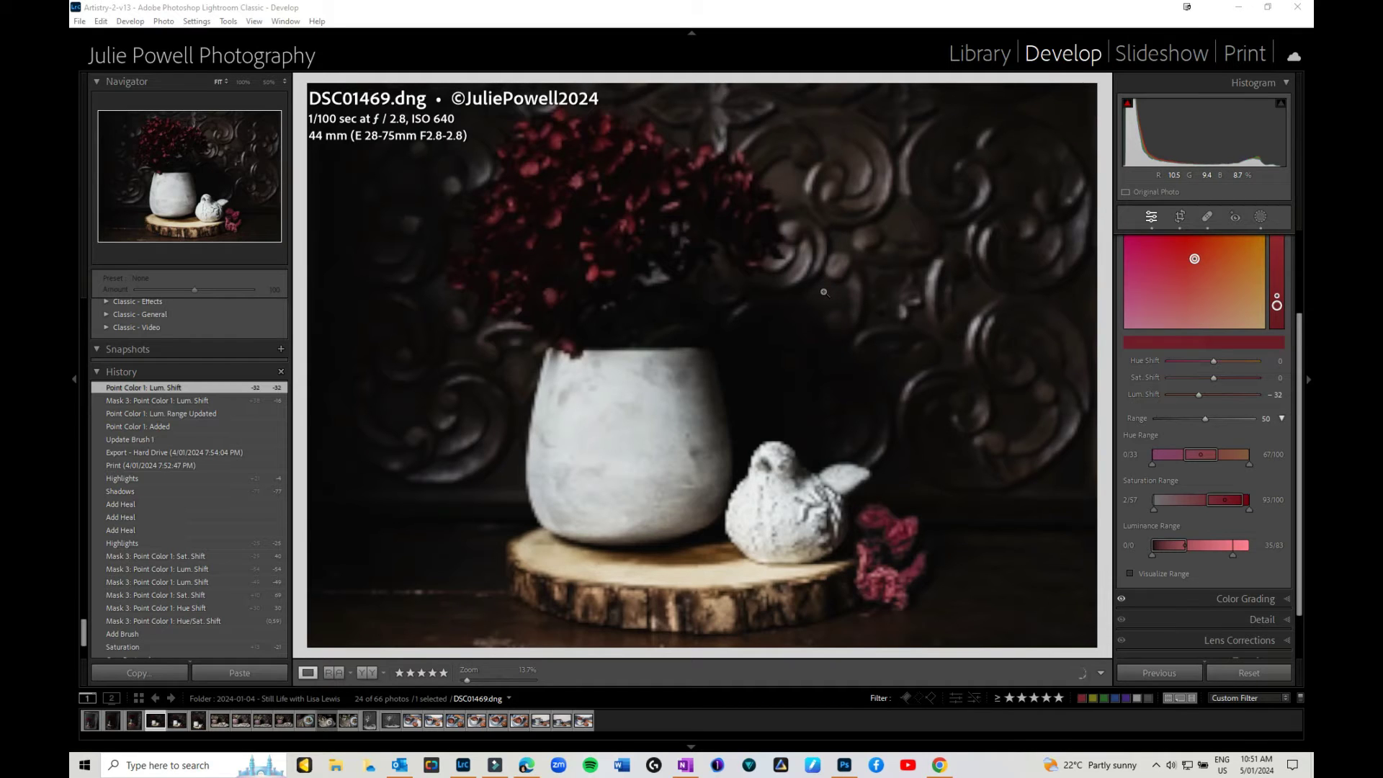
Narrow Point Color 1's luminance range and set its saturation range to 19–100
{"action": "left_click", "coordinate": [1129, 572]}
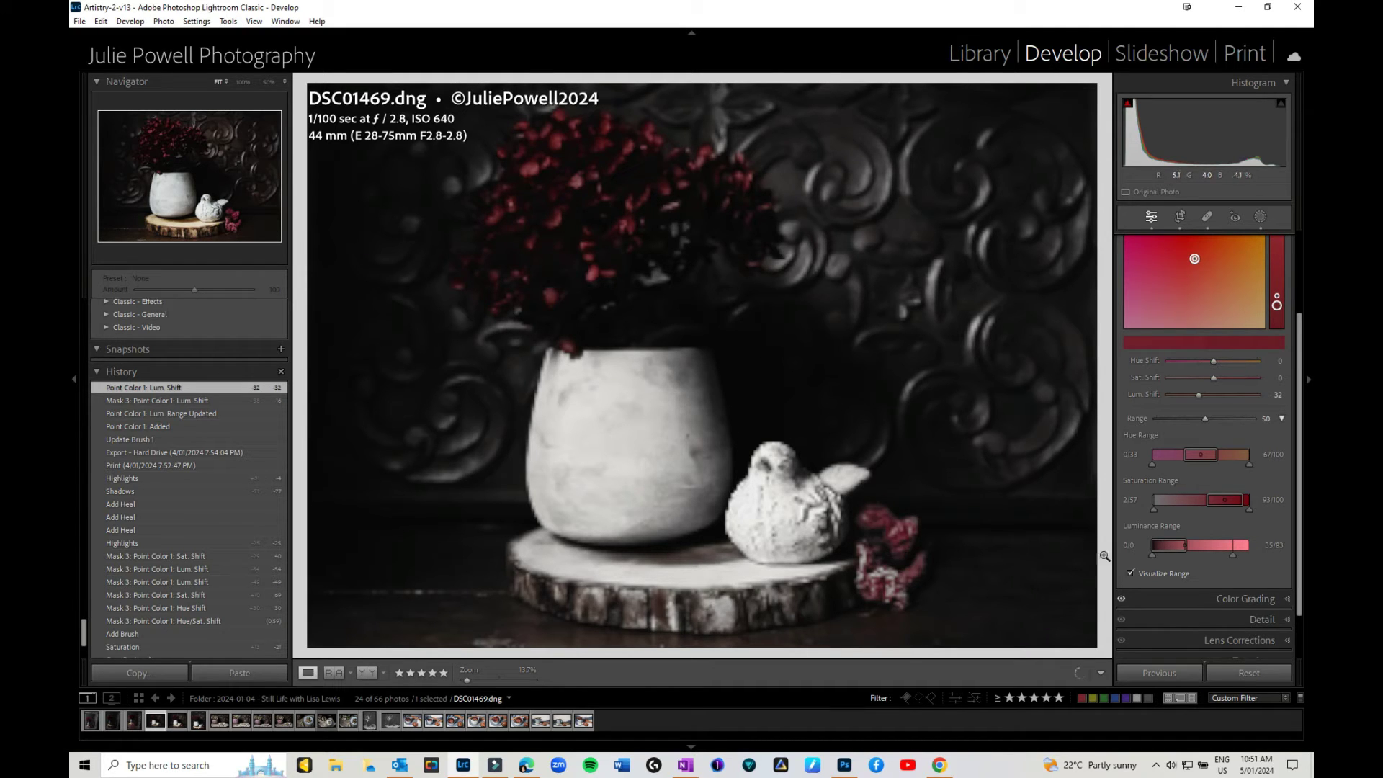
{"action": "mouse_move", "coordinate": [1180, 549]}
{"action": "left_mouse_down"}
{"action": "mouse_move", "coordinate": [1235, 548]}
{"action": "mouse_move", "coordinate": [1190, 547]}
{"action": "left_mouse_up"}
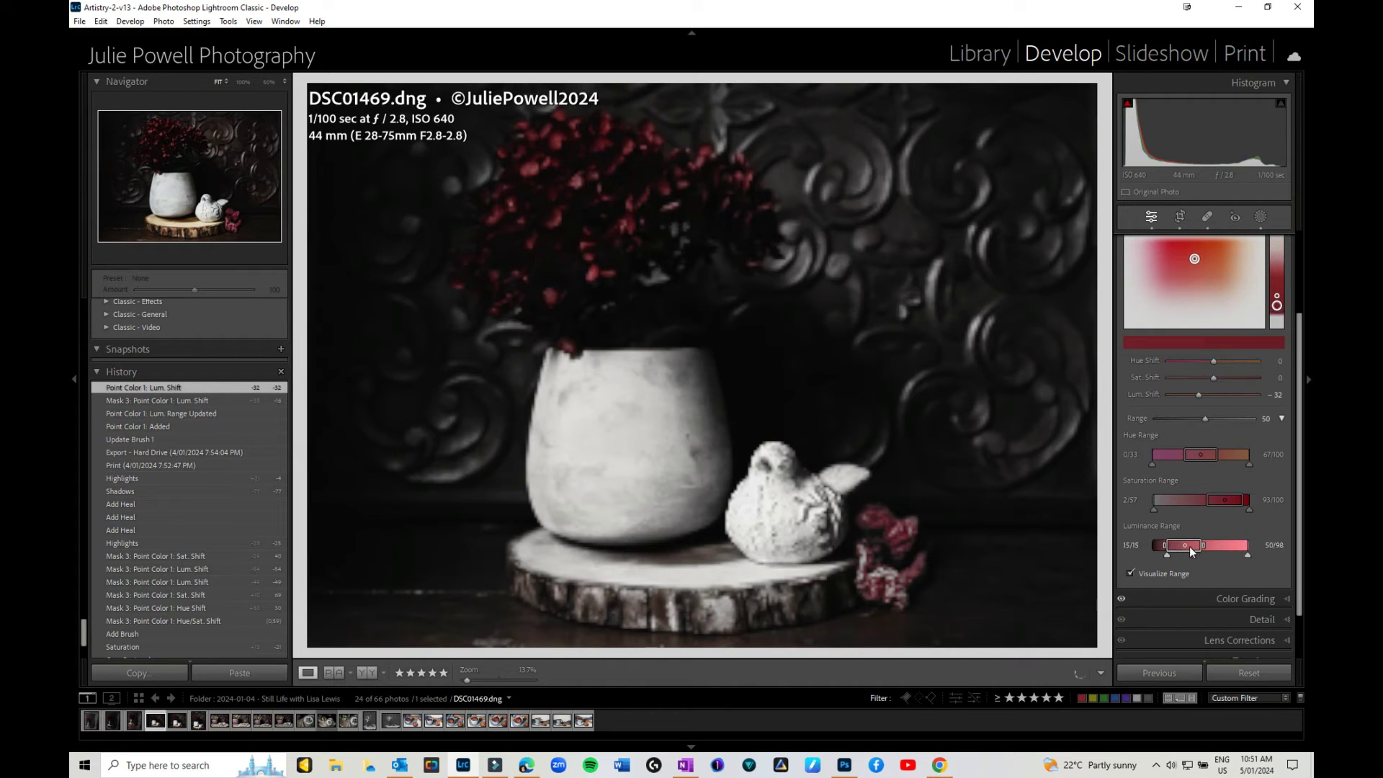
{"action": "mouse_move", "coordinate": [1216, 500]}
{"action": "left_mouse_down"}
{"action": "mouse_move", "coordinate": [1196, 500]}
{"action": "mouse_move", "coordinate": [1230, 503]}
{"action": "mouse_move", "coordinate": [1190, 503]}
{"action": "mouse_move", "coordinate": [1236, 503]}
{"action": "left_mouse_up"}
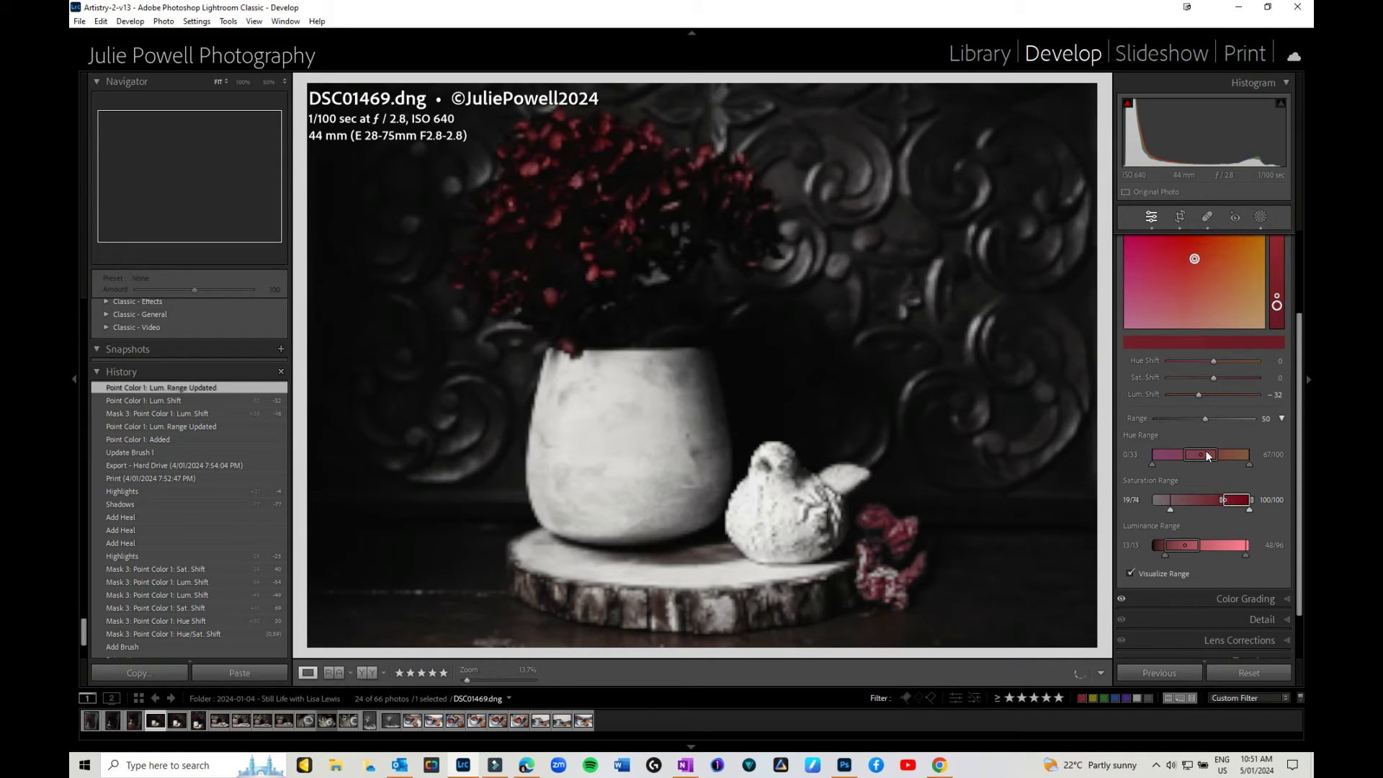
{"action": "left_click", "coordinate": [1260, 218]}
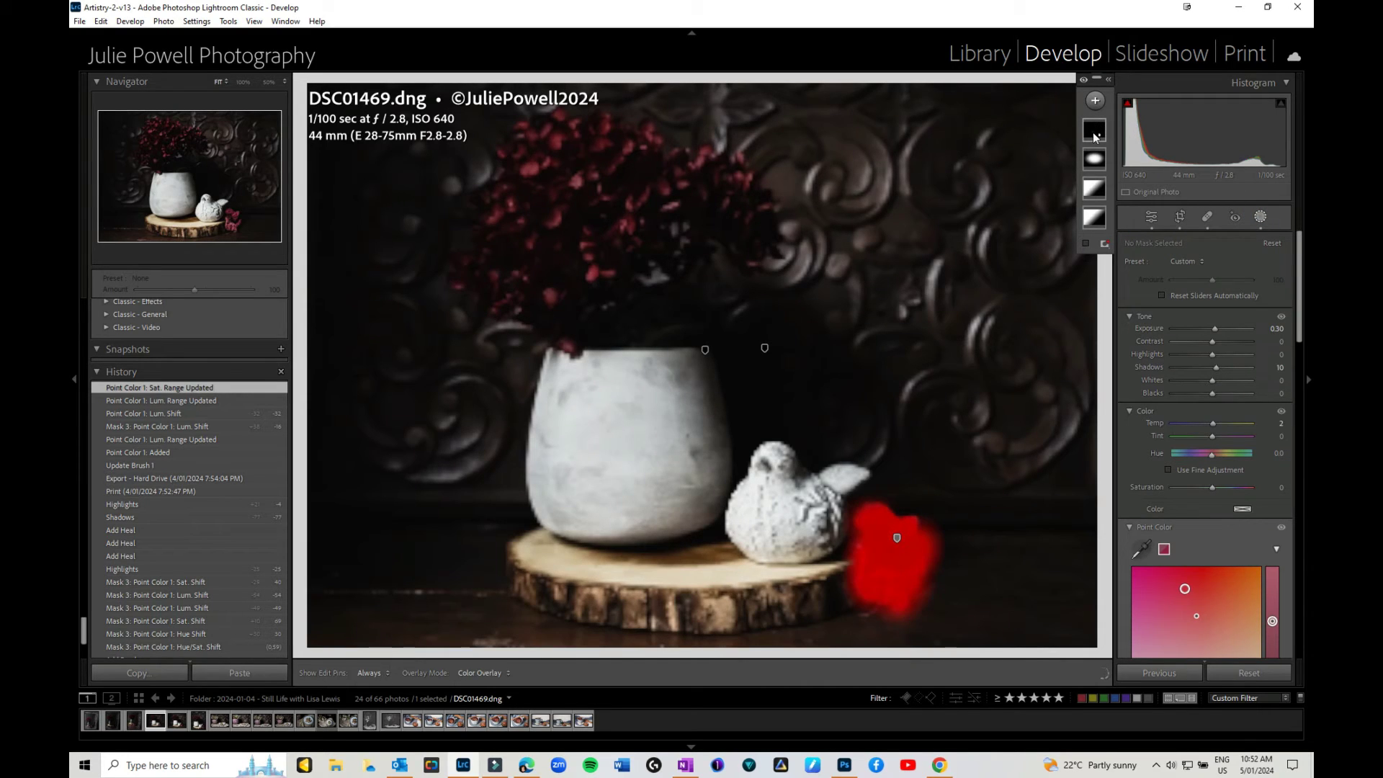
Select Mask 3 and check its overlay on the pink cloth
{"action": "left_click", "coordinate": [1095, 136]}
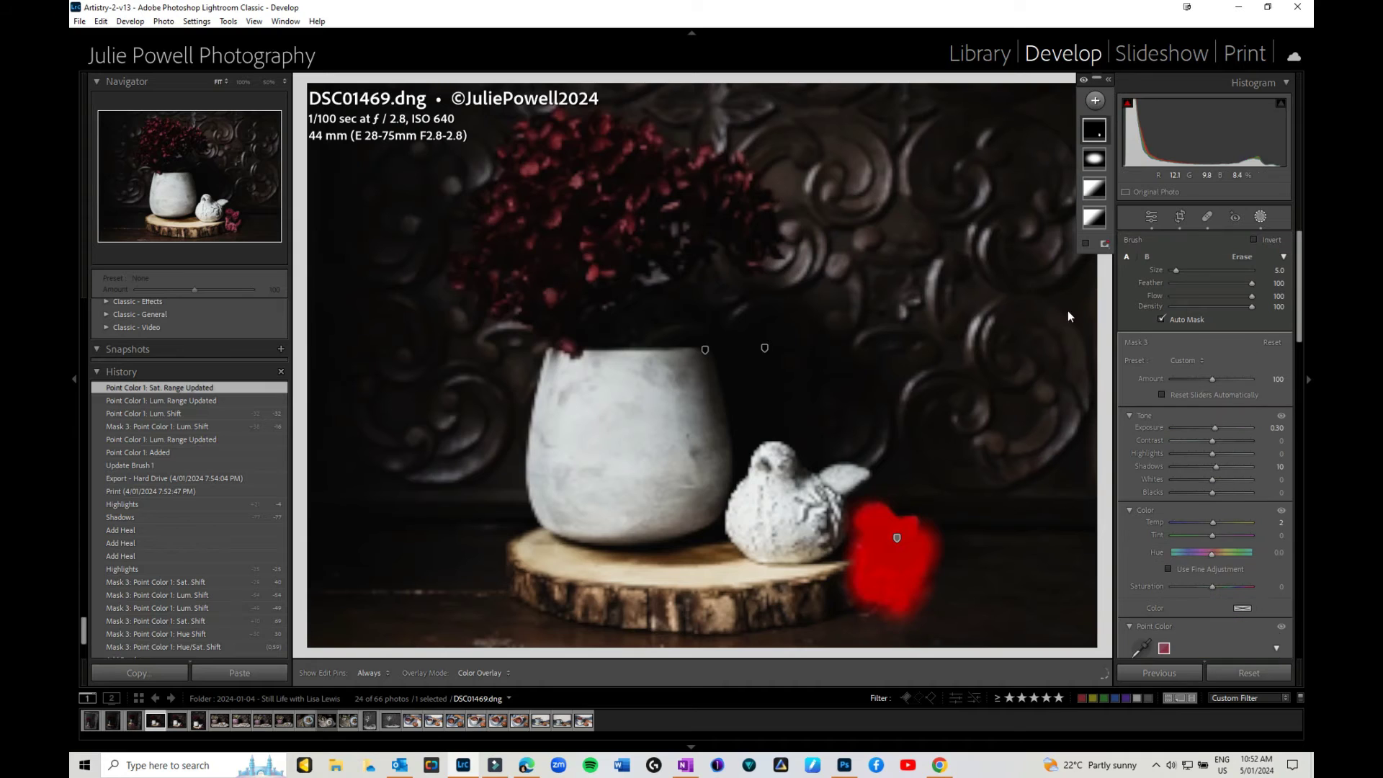
{"action": "left_click", "coordinate": [1086, 244]}
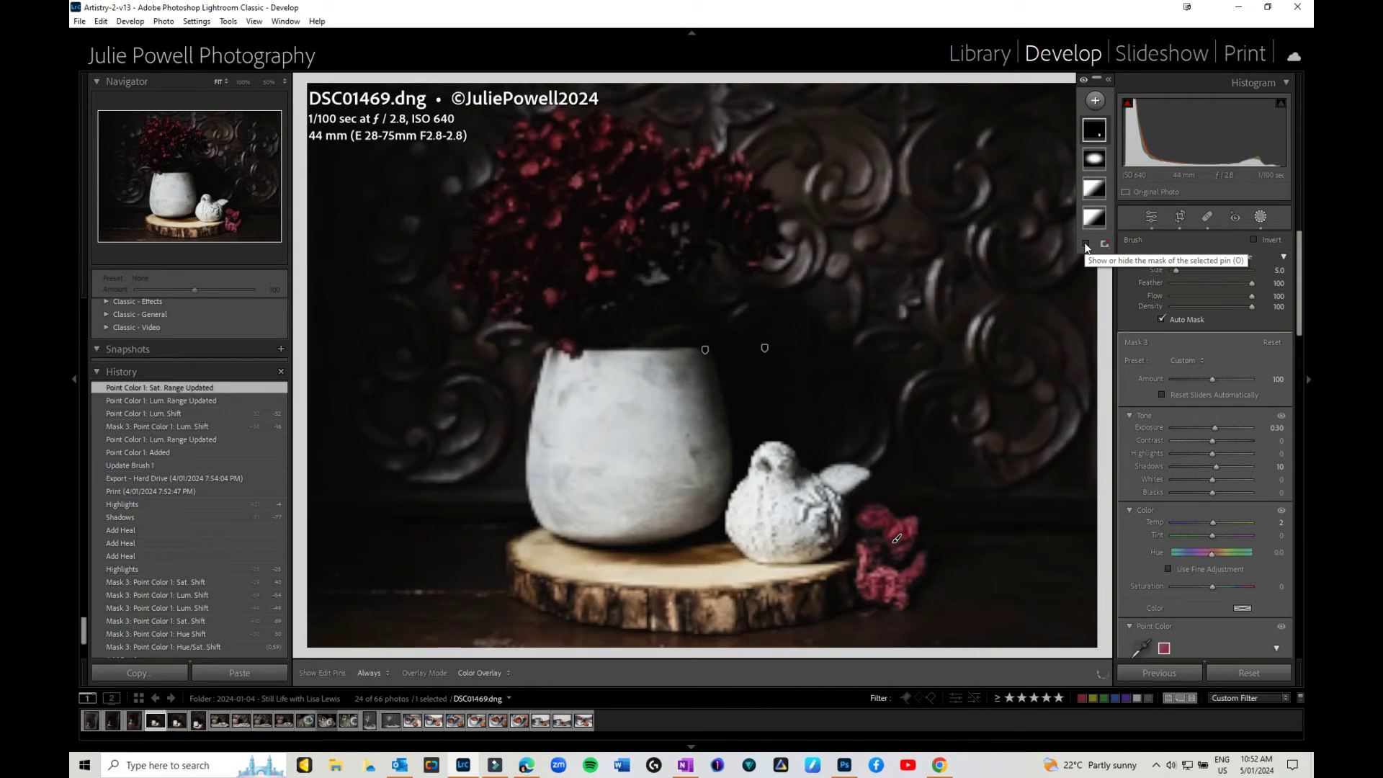
{"action": "left_click", "coordinate": [1086, 245]}
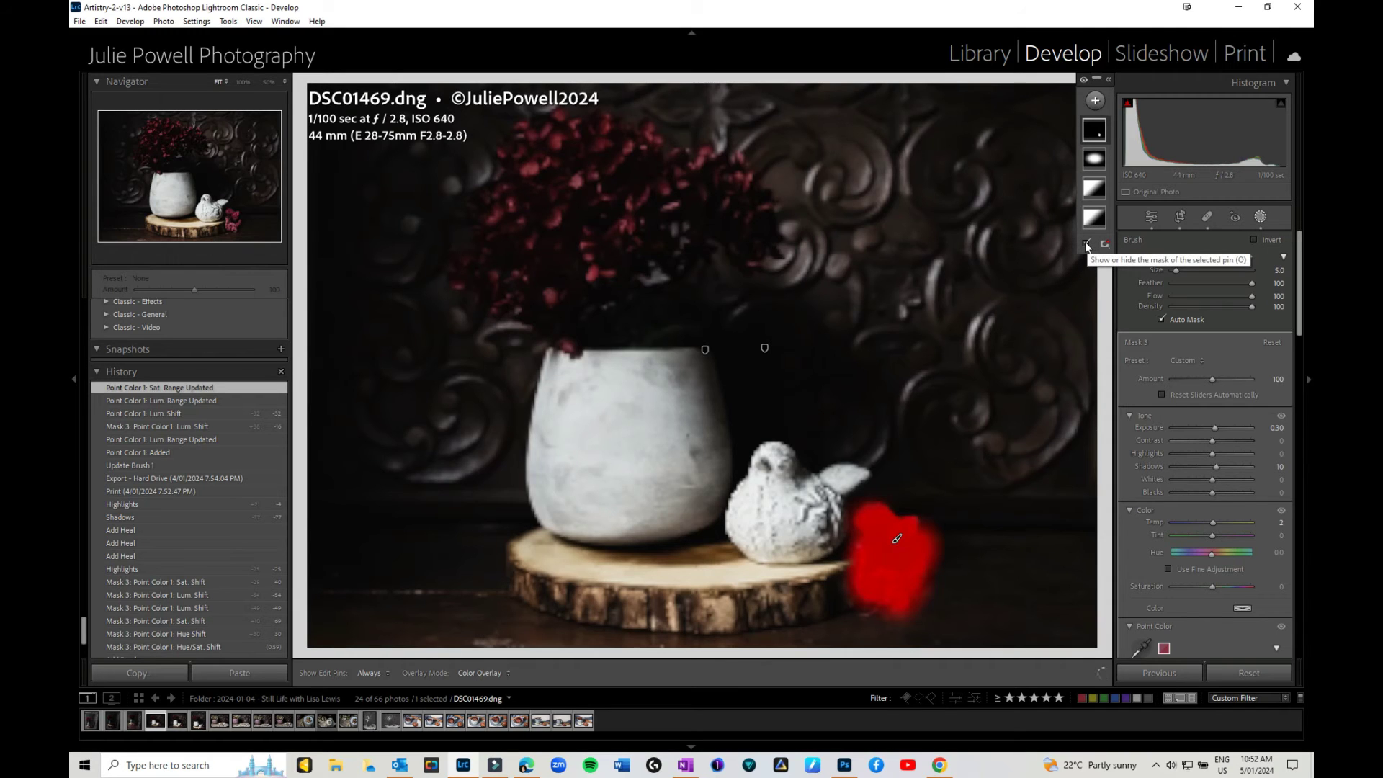
{"action": "scroll", "coordinate": [1181, 555], "scroll_direction": "down", "scroll_amount": 5}
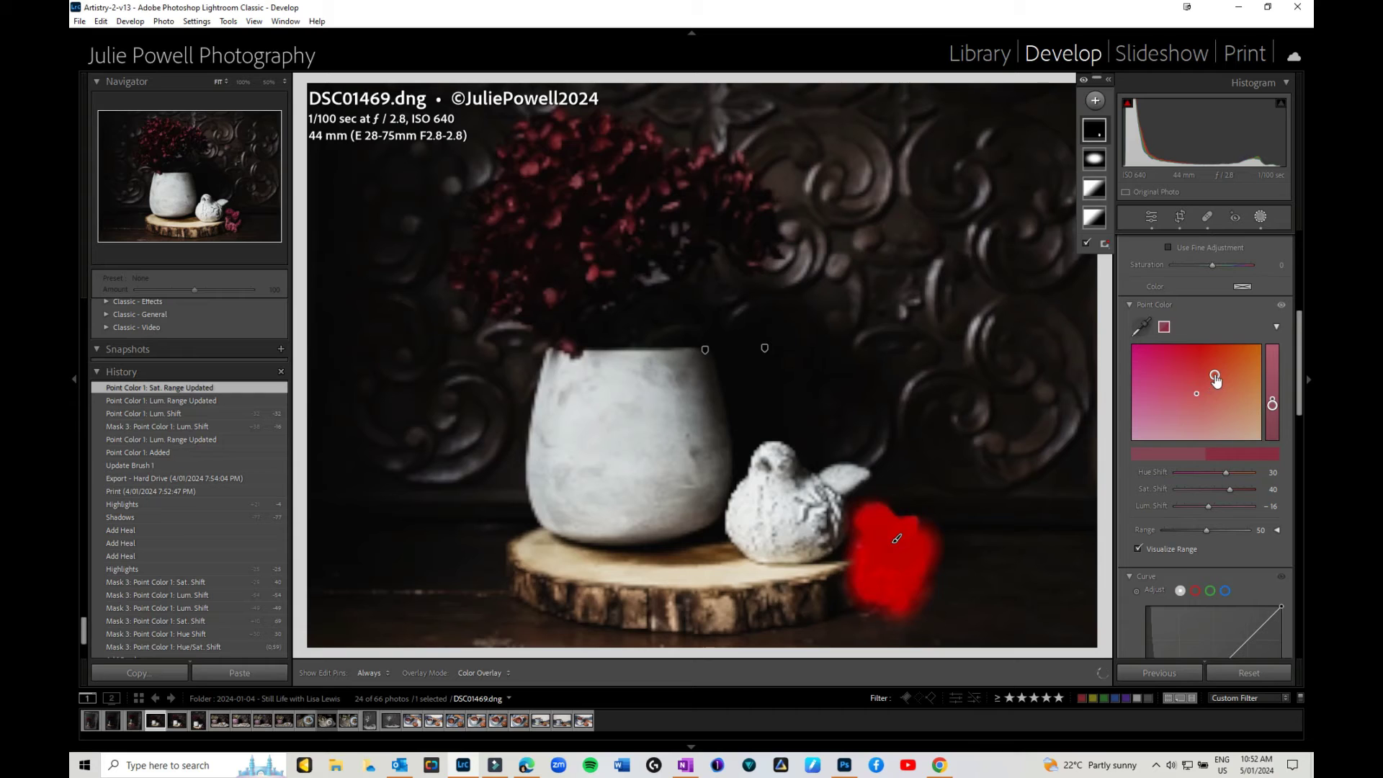
Shift the cloth's point colour to Hue 18, Saturation 7 and Luminance −50
{"action": "mouse_move", "coordinate": [1216, 380]}
{"action": "left_mouse_down"}
{"action": "mouse_move", "coordinate": [1217, 425]}
{"action": "mouse_move", "coordinate": [1213, 355]}
{"action": "left_mouse_up"}
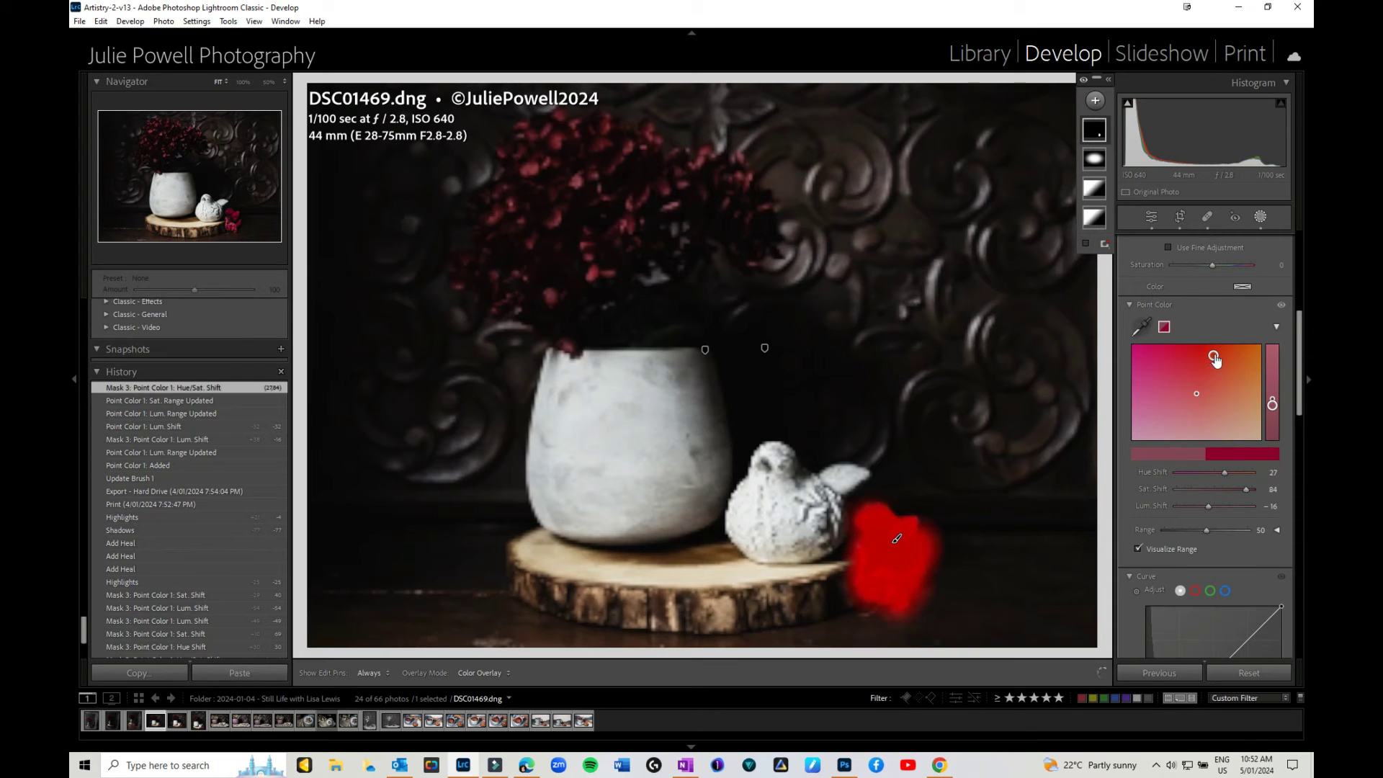
{"action": "left_click_drag", "start_coordinate": [1215, 360], "coordinate": [1141, 370]}
{"action": "left_click_drag", "start_coordinate": [1137, 362], "coordinate": [1219, 389]}
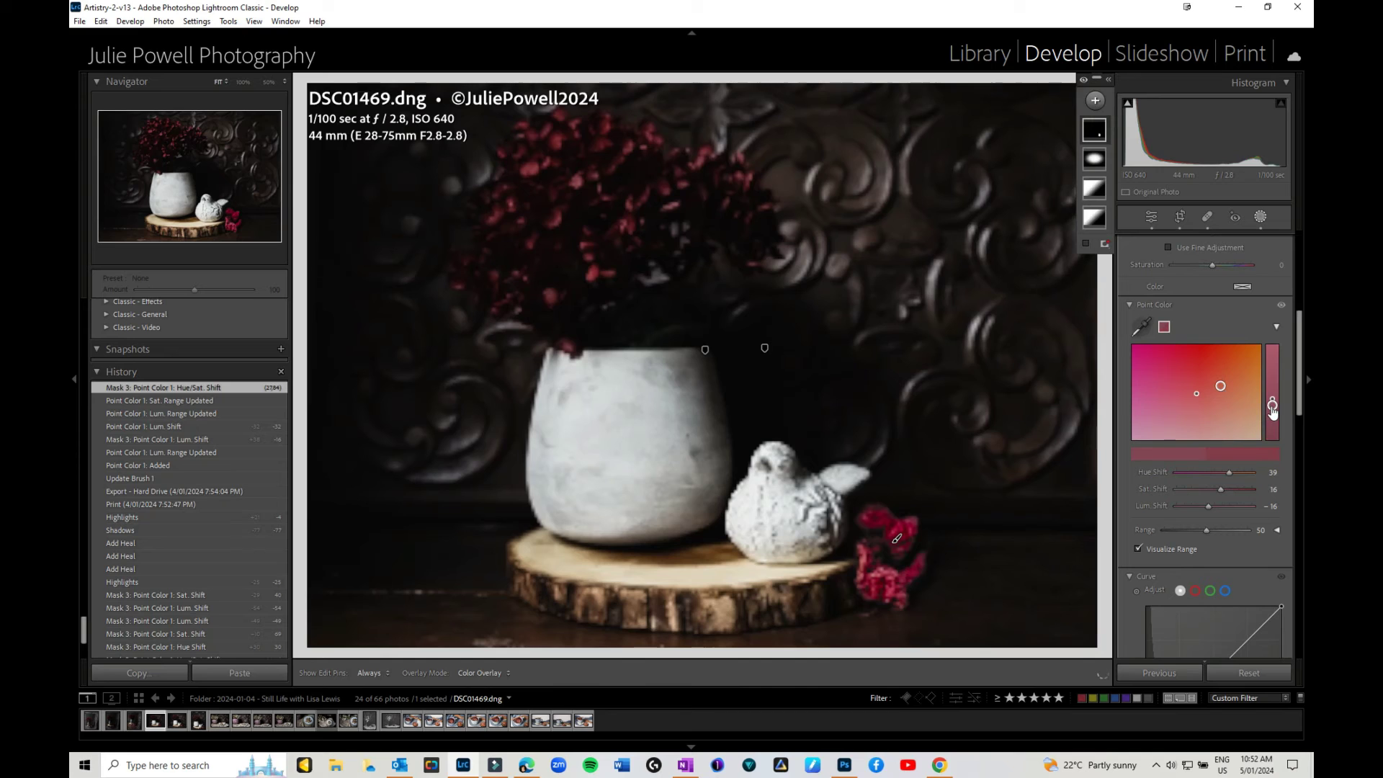
{"action": "left_click", "coordinate": [1273, 418]}
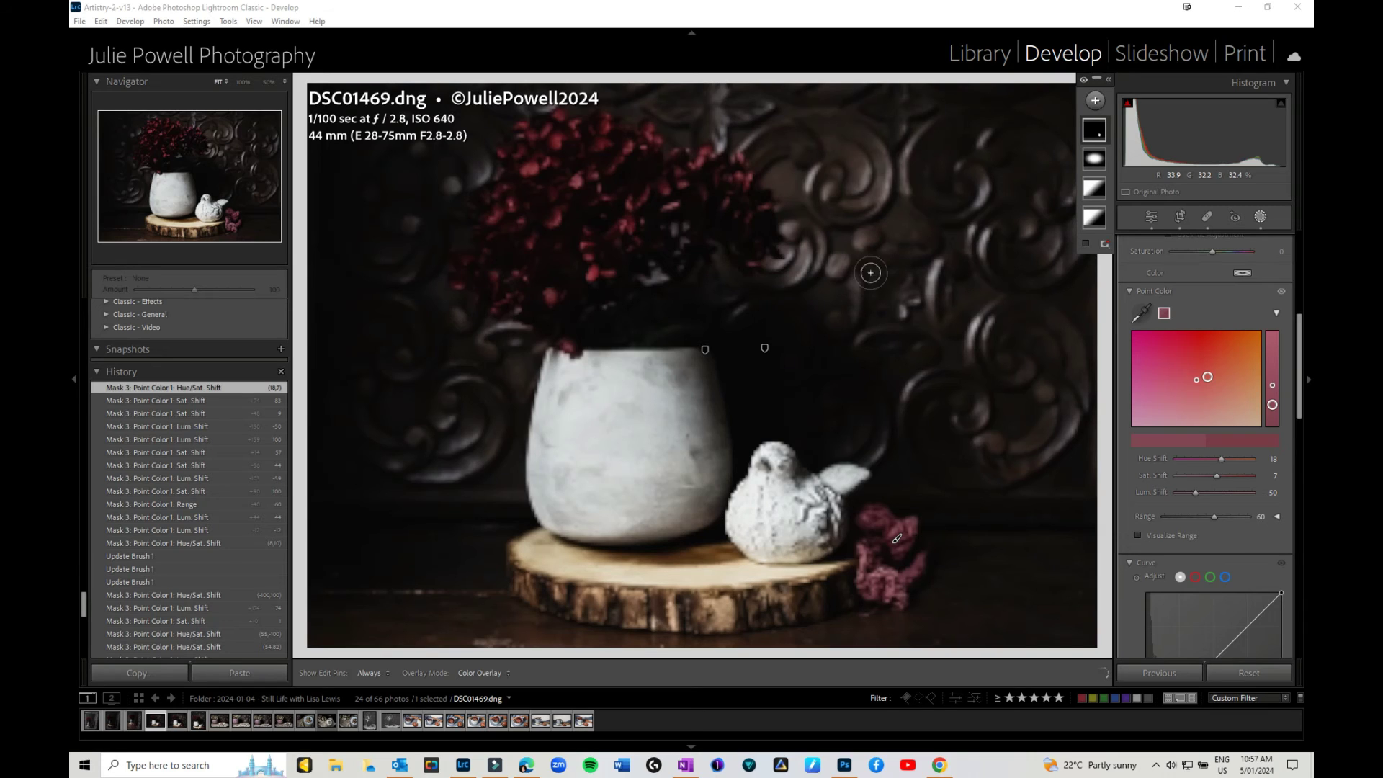
Sample the burgundy hydrangeas as Point Color 2 in Mask 3 with Sat. Shift 35
{"action": "left_click", "coordinate": [1143, 315]}
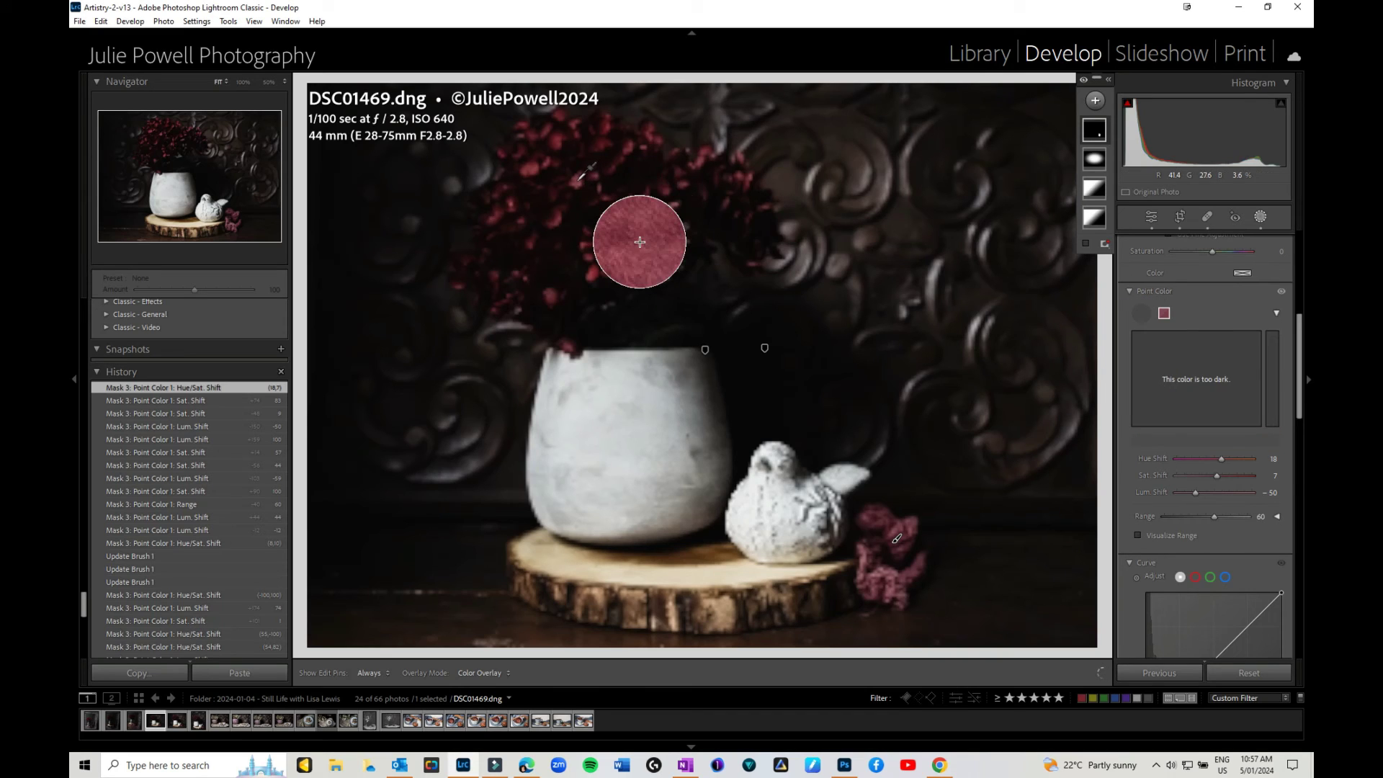
{"action": "left_click", "coordinate": [575, 179]}
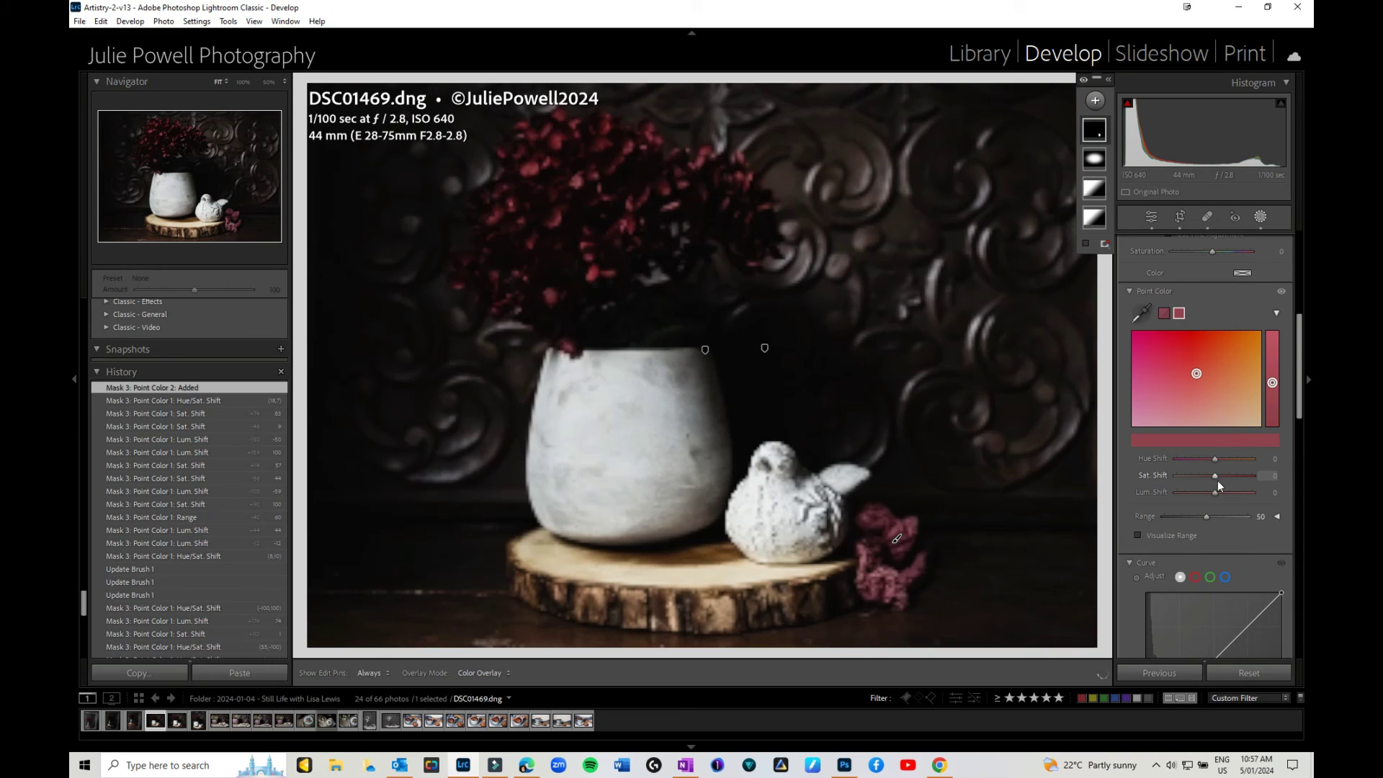
{"action": "left_click_drag", "start_coordinate": [1217, 477], "coordinate": [1229, 479]}
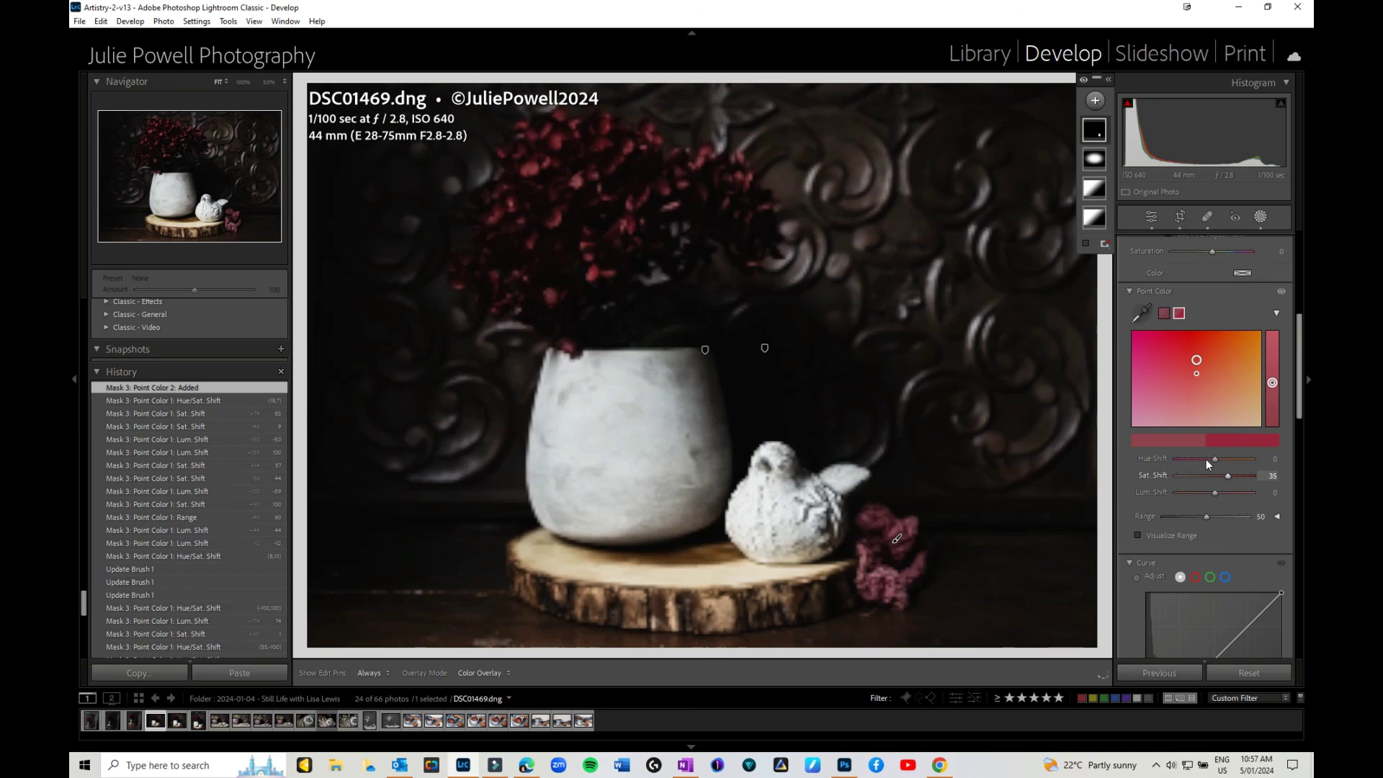